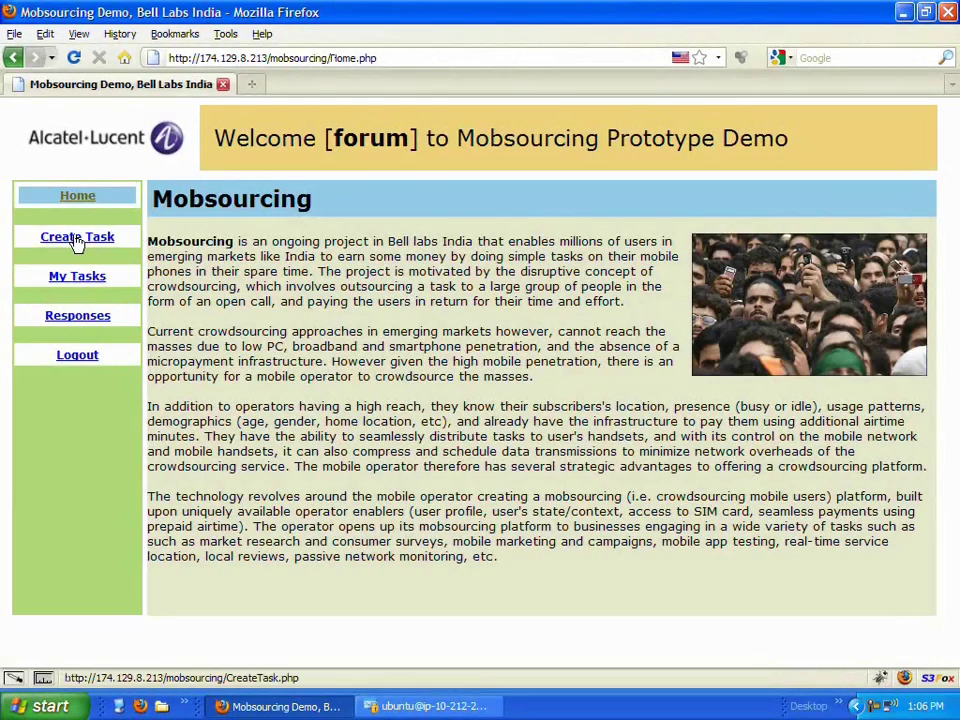
Start a new task and write its first two questions, beginning with 'How often do you visit Forum Mall for shopping?'
left_click(77, 240)
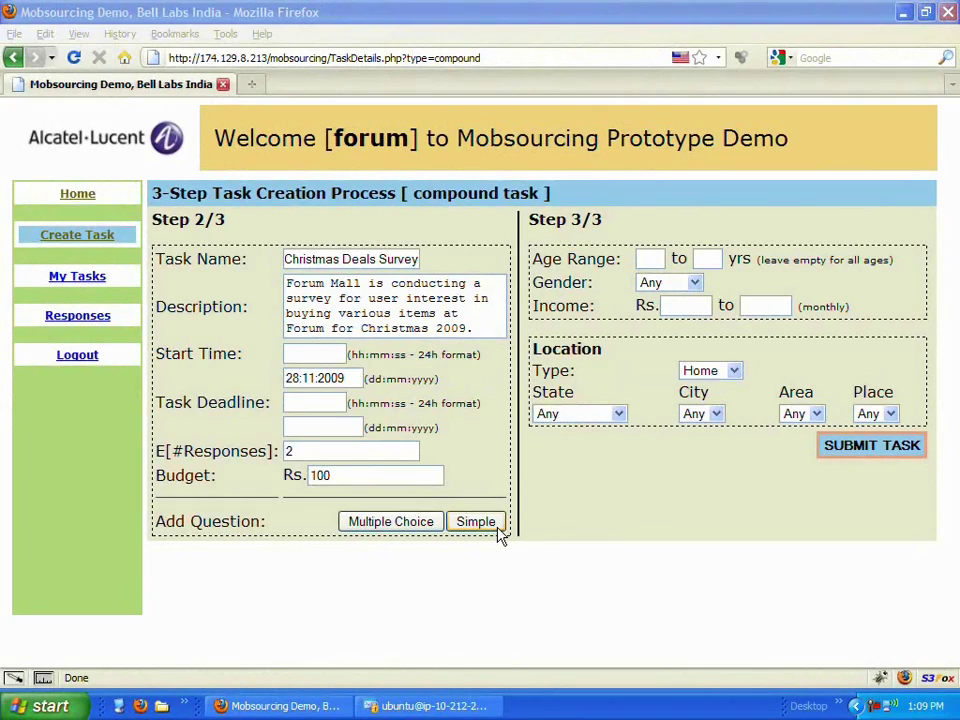
left_click(498, 528)
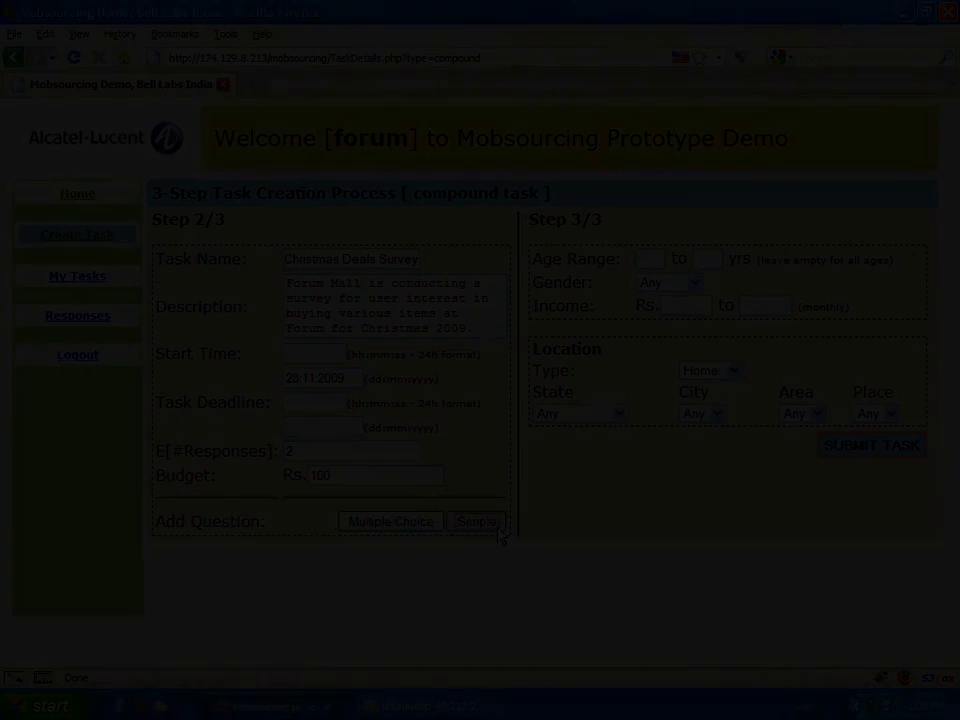
type("How ")
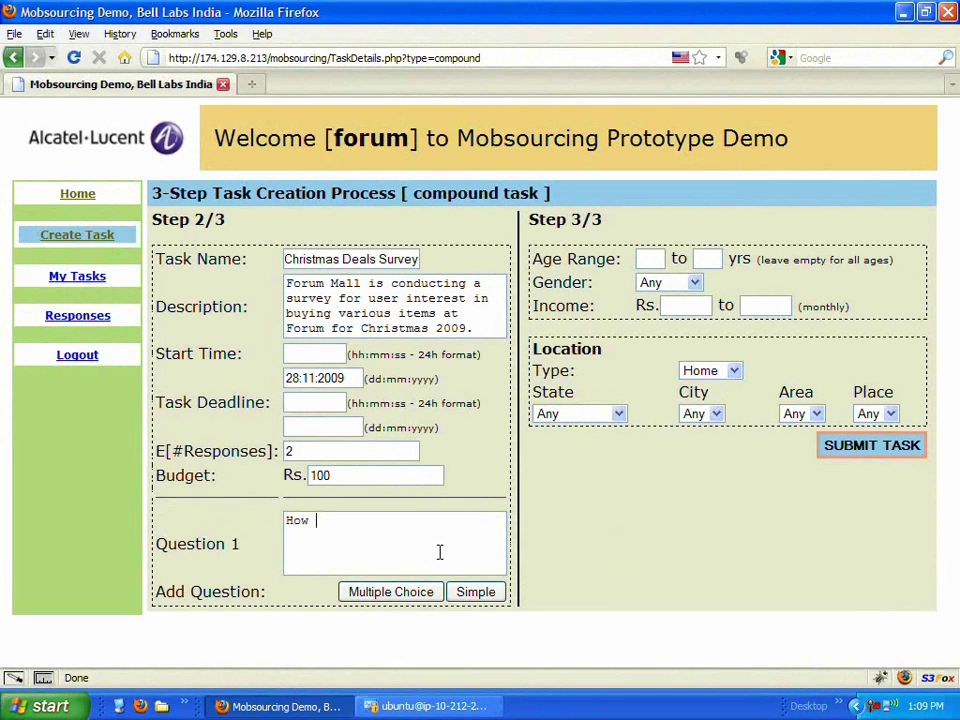
type("often do you vi")
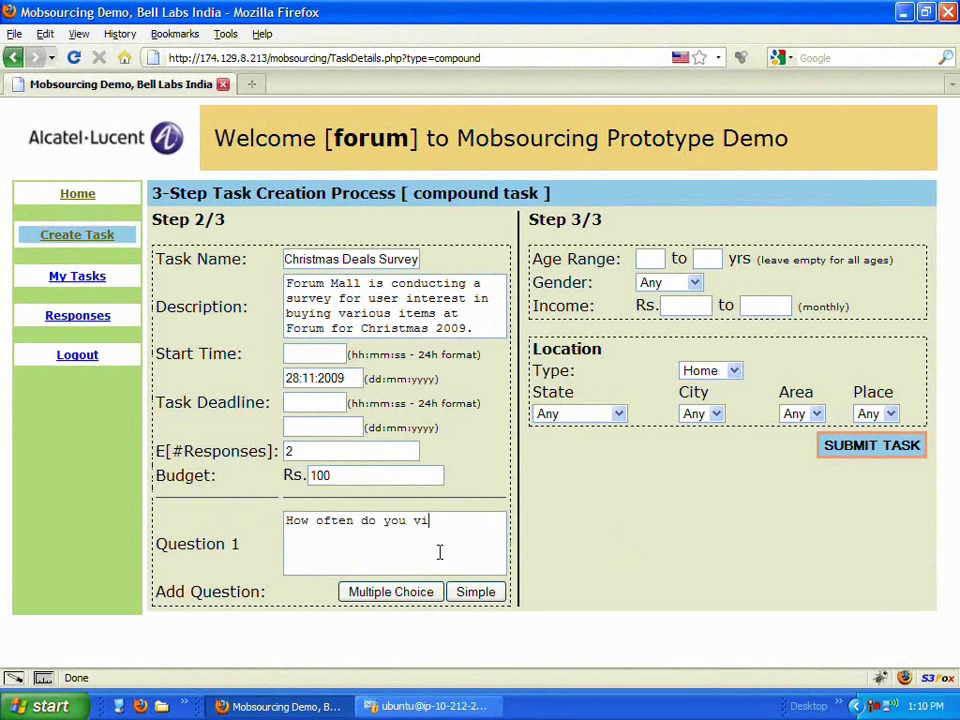
type("sit For")
type("um Mall")
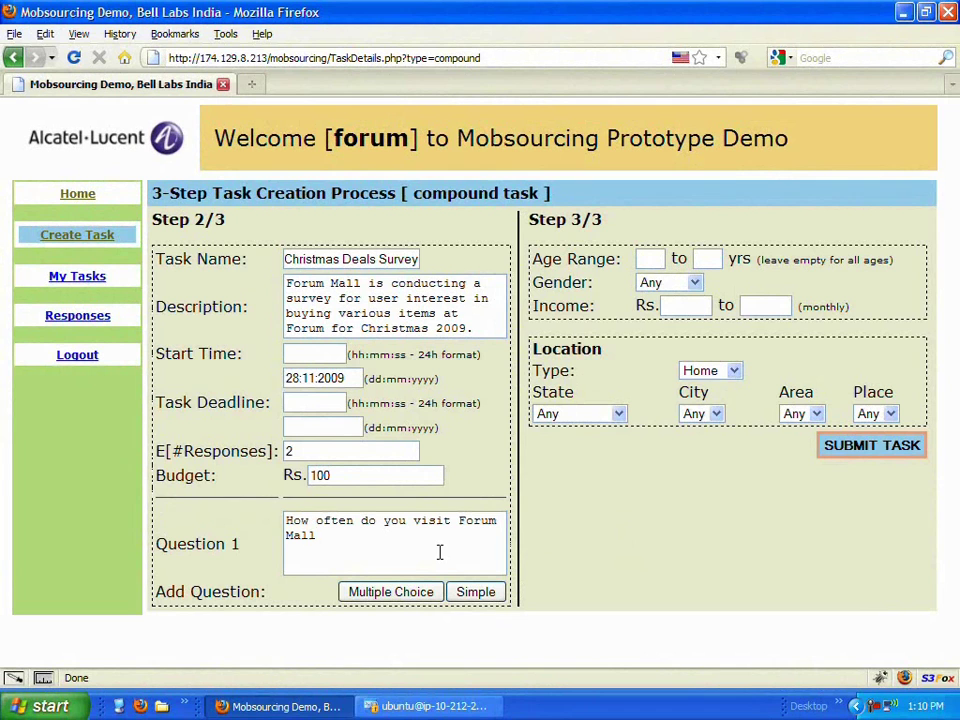
type(" for shopp")
type("ing?")
left_click(476, 592)
left_click(471, 600)
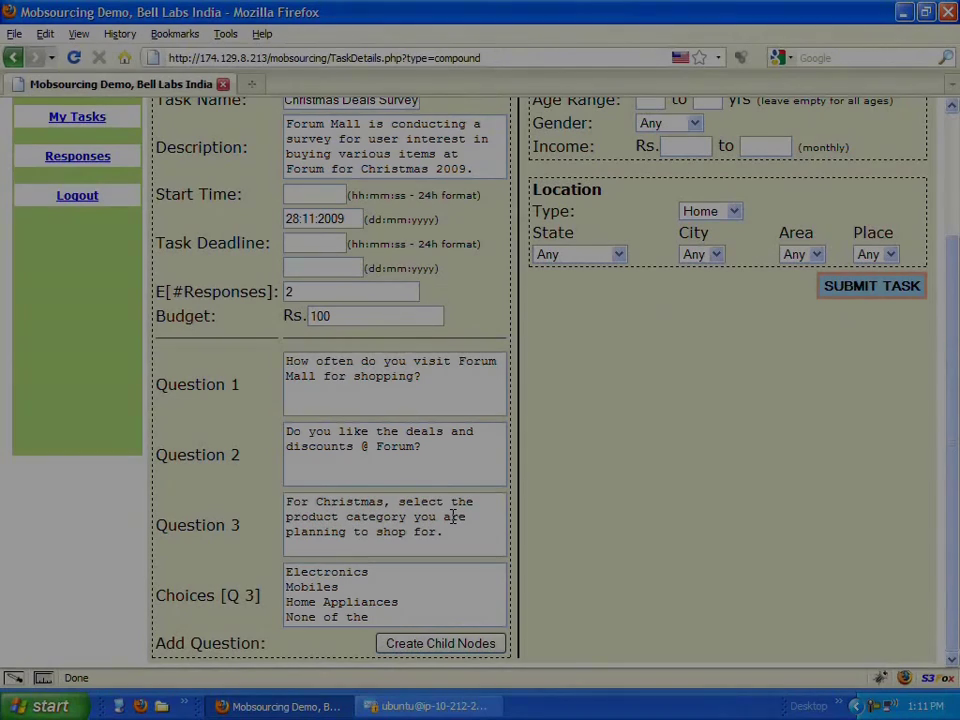
type("e abov")
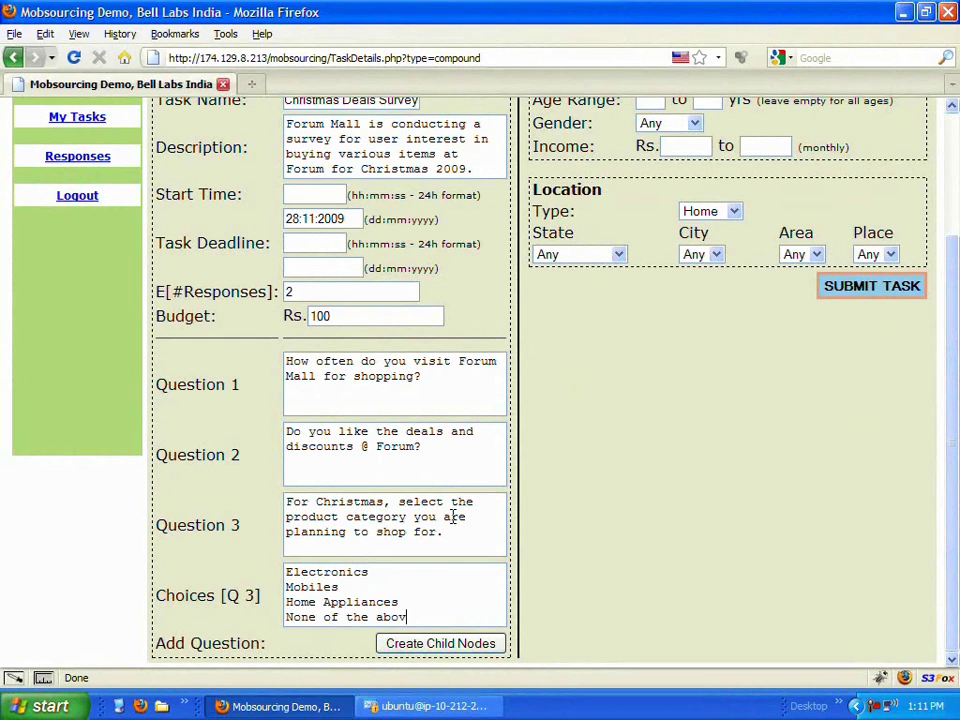
type("e")
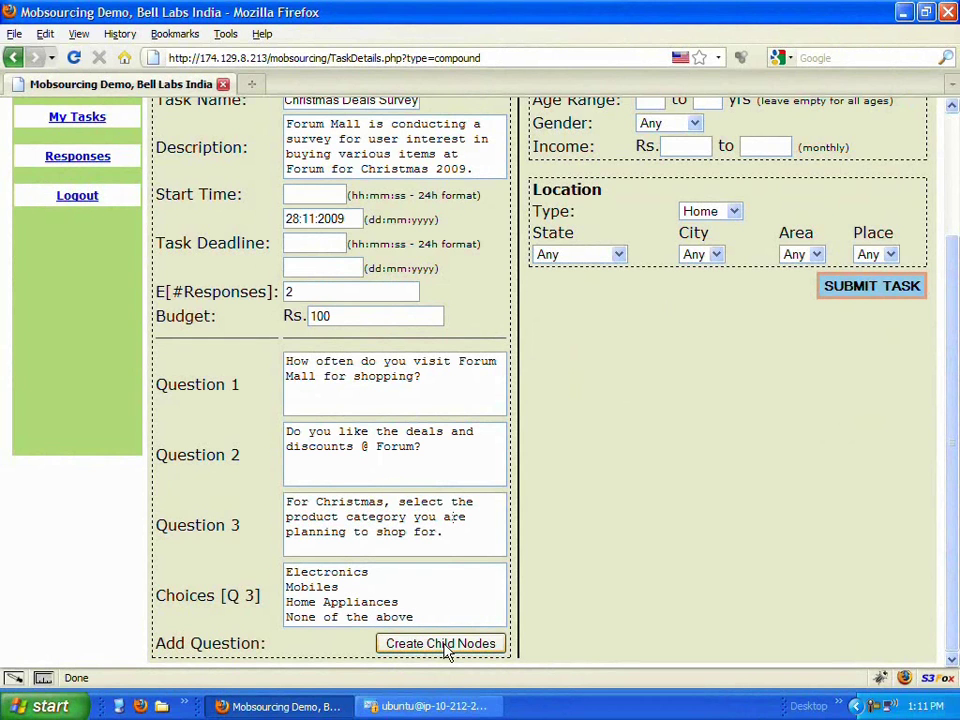
Generate child follow-up questions for each product choice and select the Question 4 placeholder to replace
left_click(447, 645)
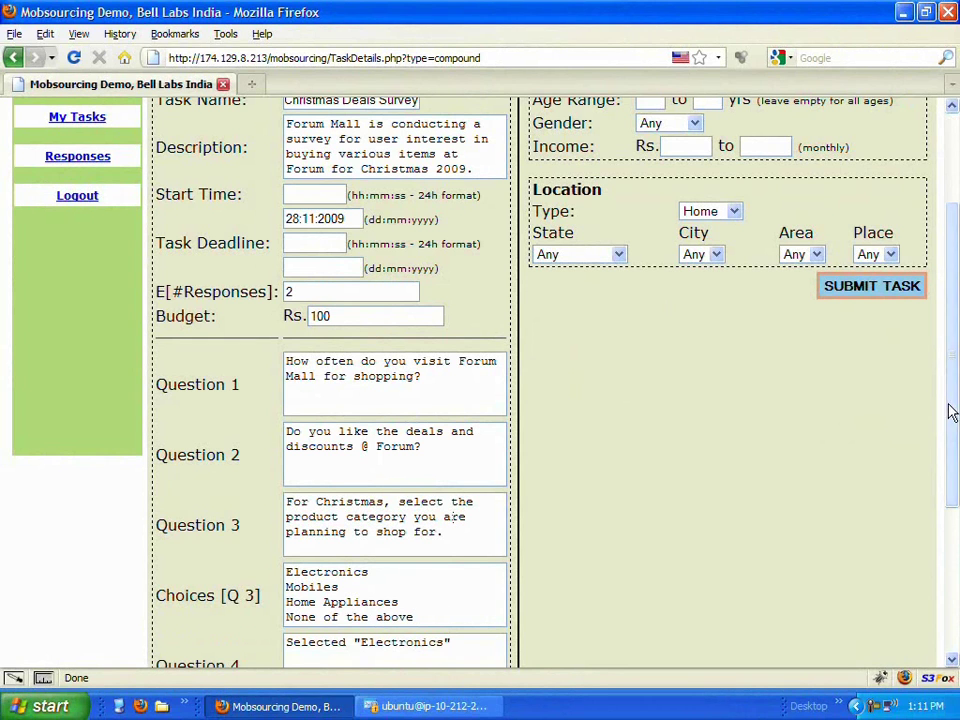
scroll(953, 411, "down", 5)
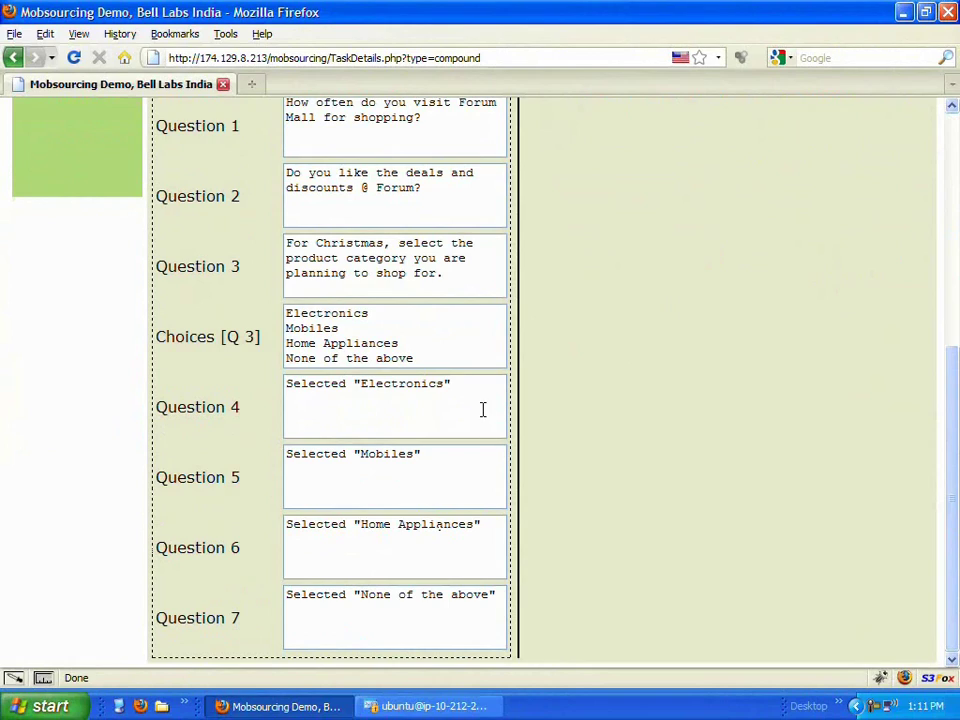
left_click_drag(482, 405, 265, 401)
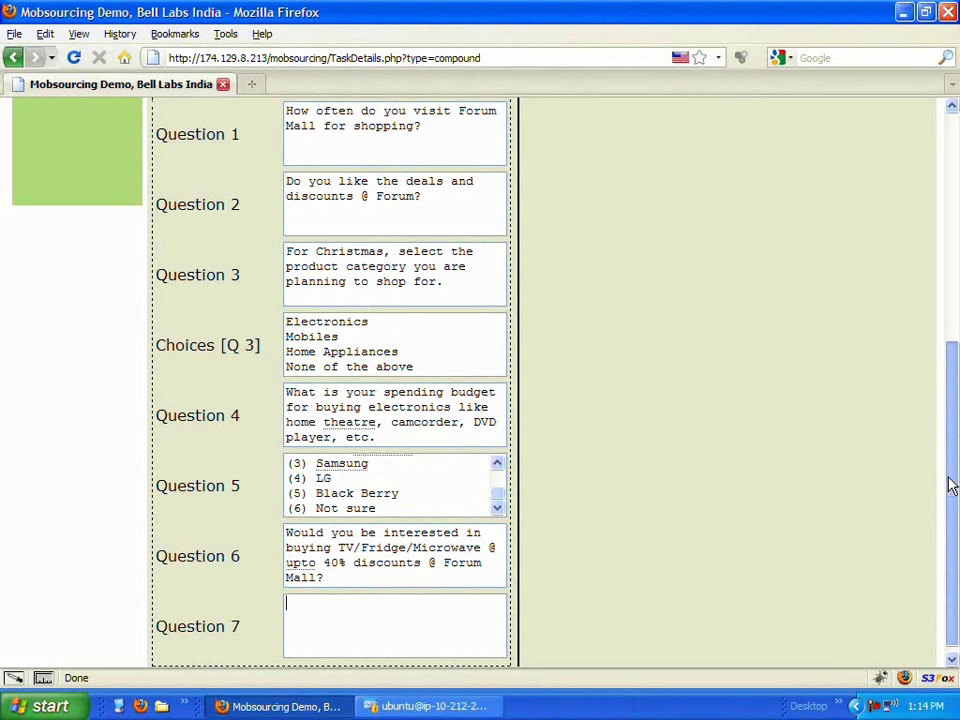
left_click_drag(951, 486, 951, 221)
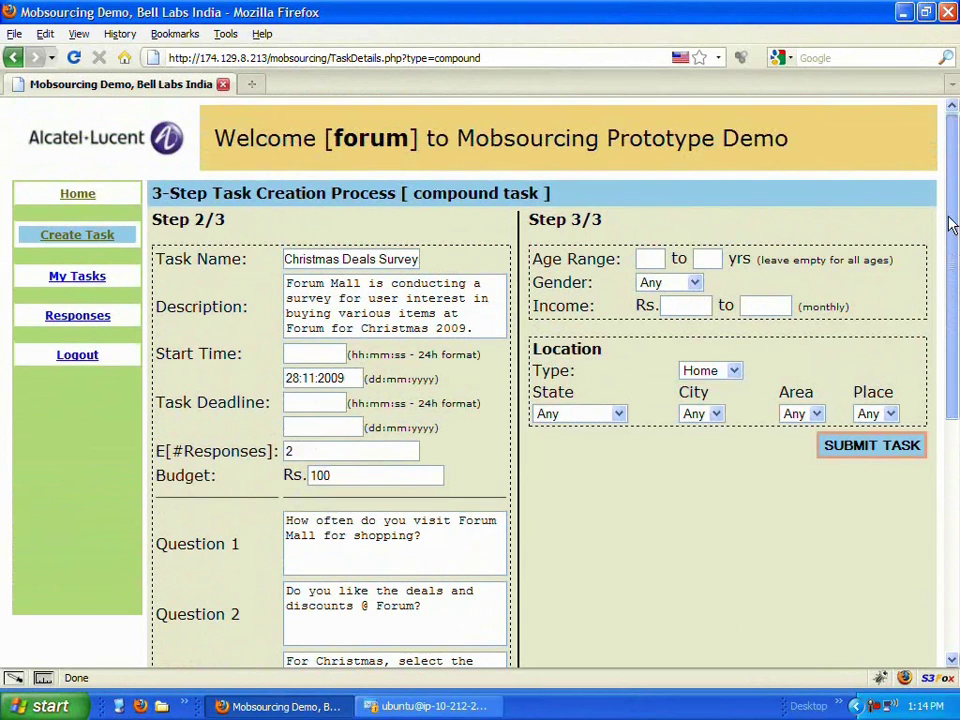
Set the target age range to 15–23 and the location to Karnataka, Bangalore
left_click(659, 259)
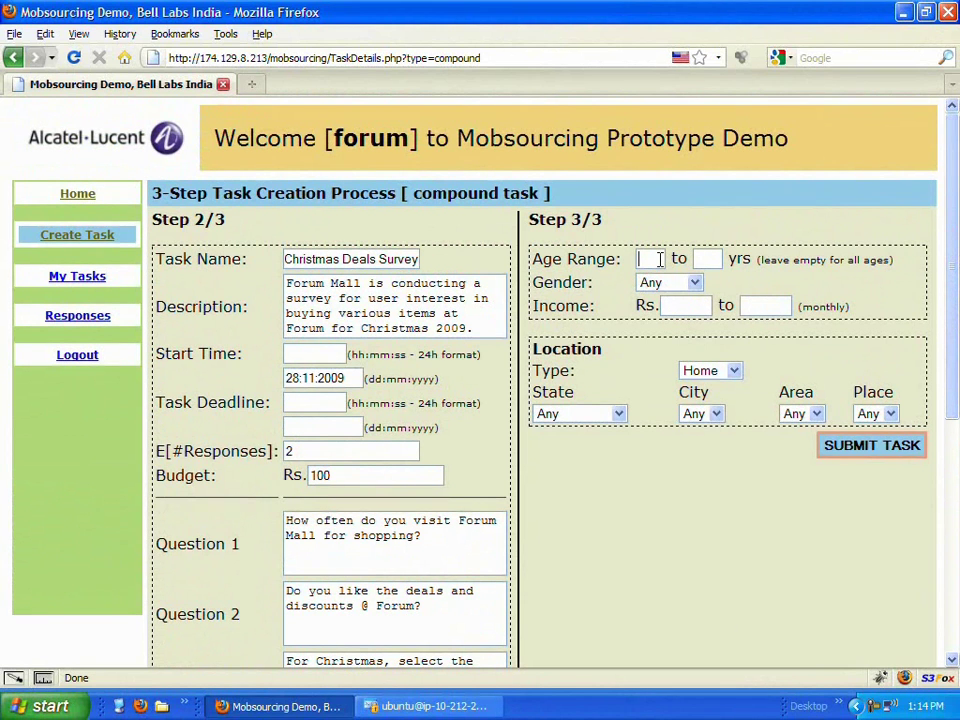
type("15")
key("Tab")
type("23")
left_click(618, 414)
left_click(610, 447)
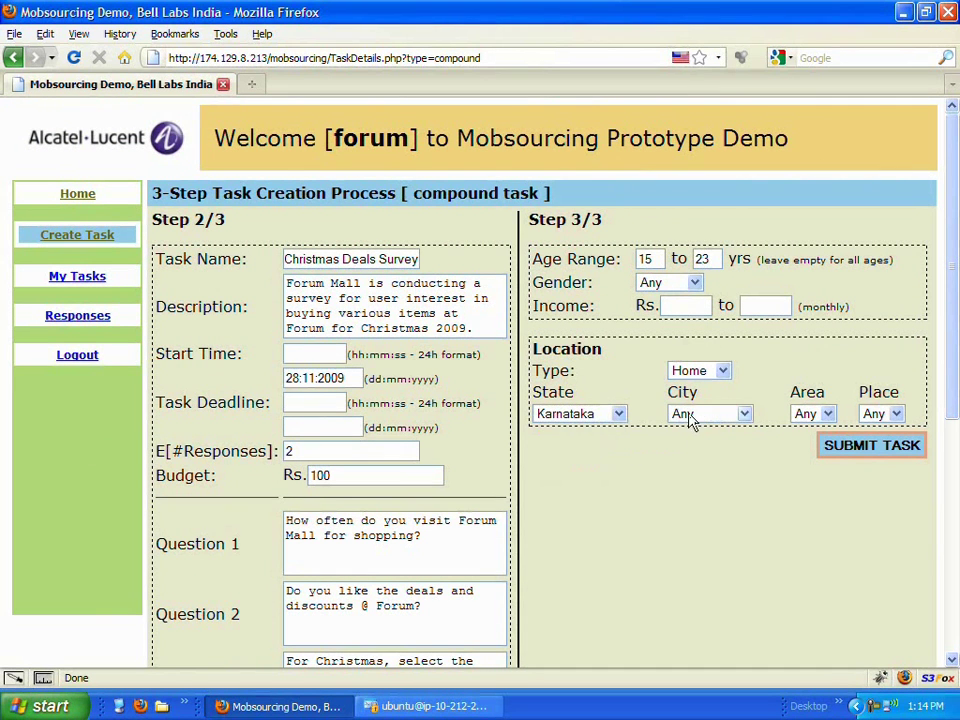
left_click(695, 414)
left_click(707, 447)
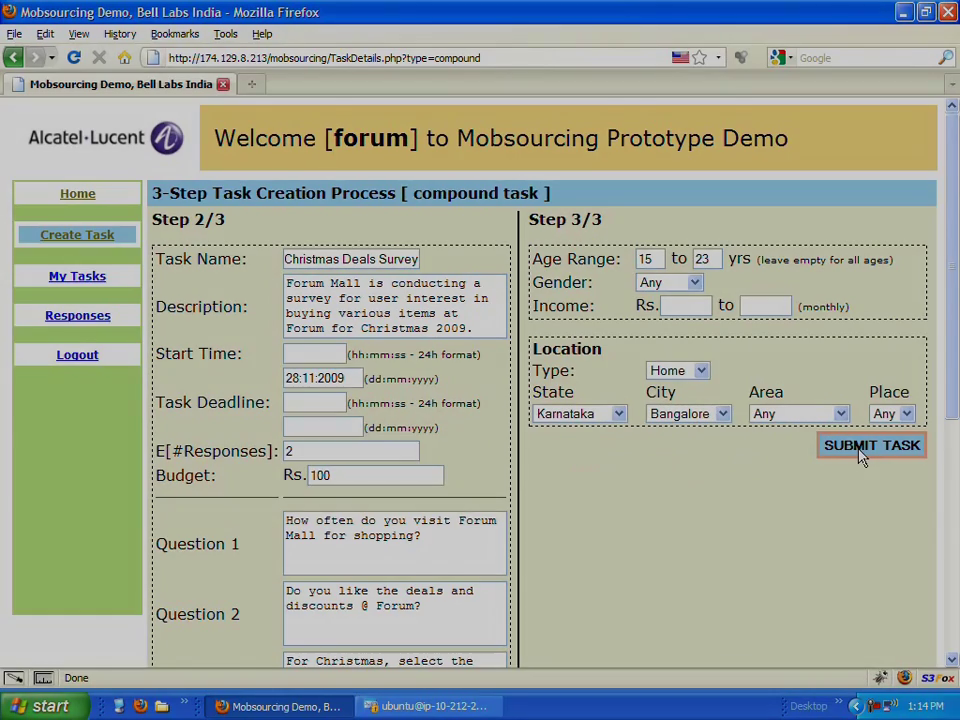
Submit the Christmas Deals Survey task and scroll through its submission details
left_click(858, 455)
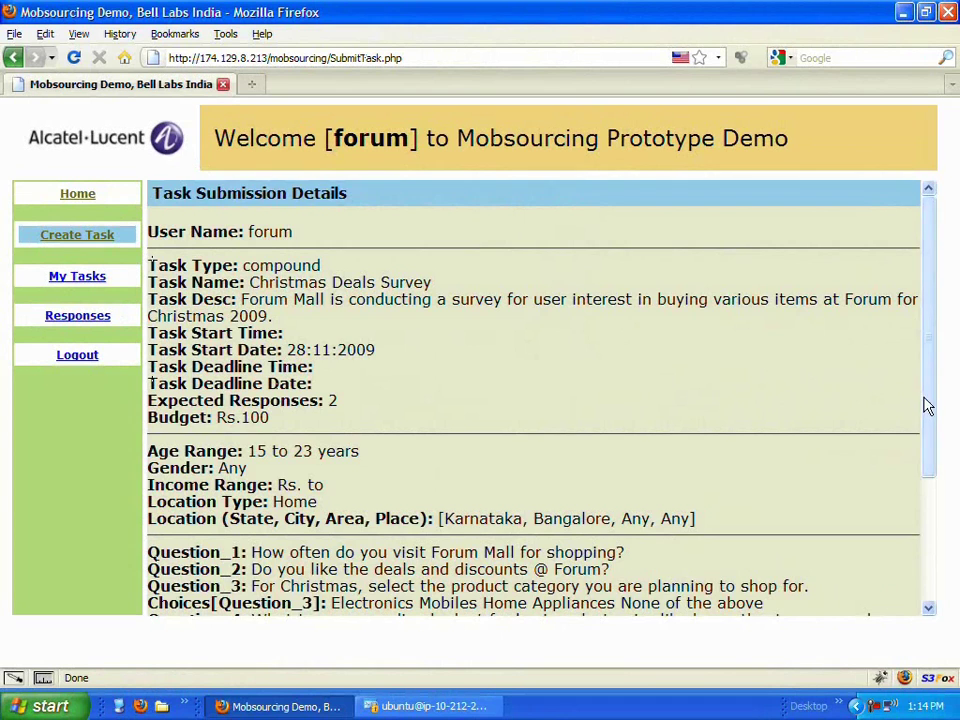
left_click_drag(926, 403, 928, 550)
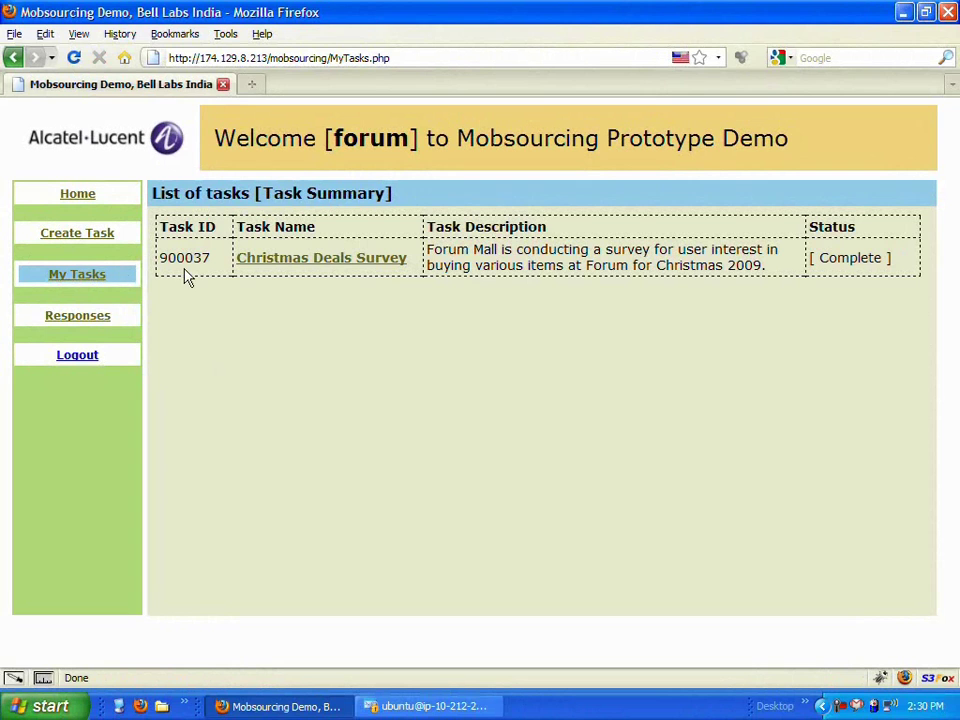
Open the Responses list, then the Christmas Deals Survey's per-user answers
left_click(86, 318)
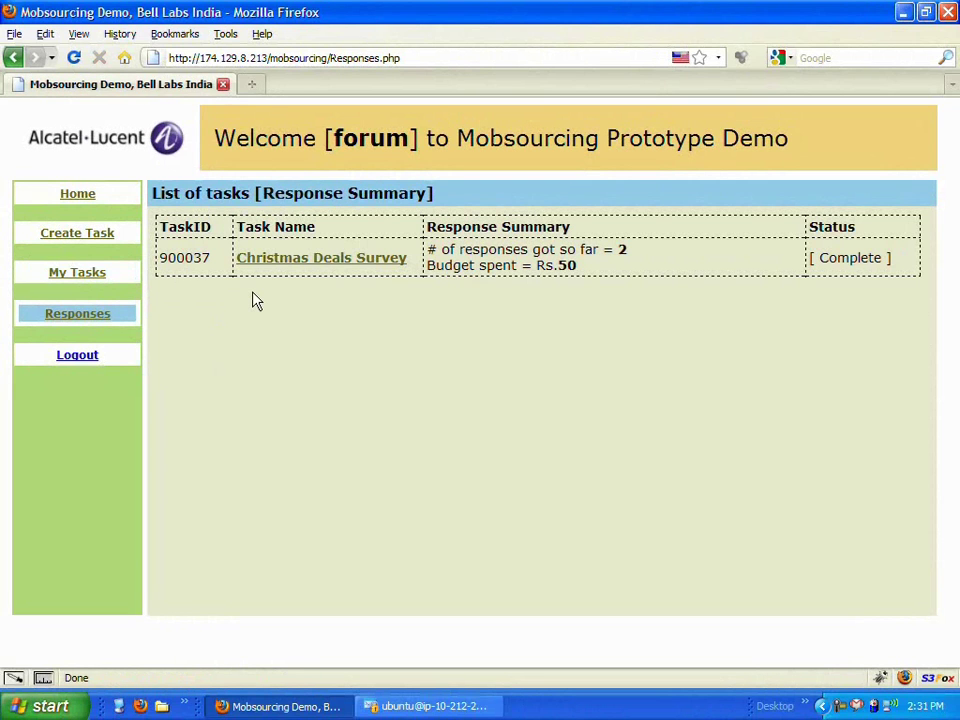
left_click(305, 262)
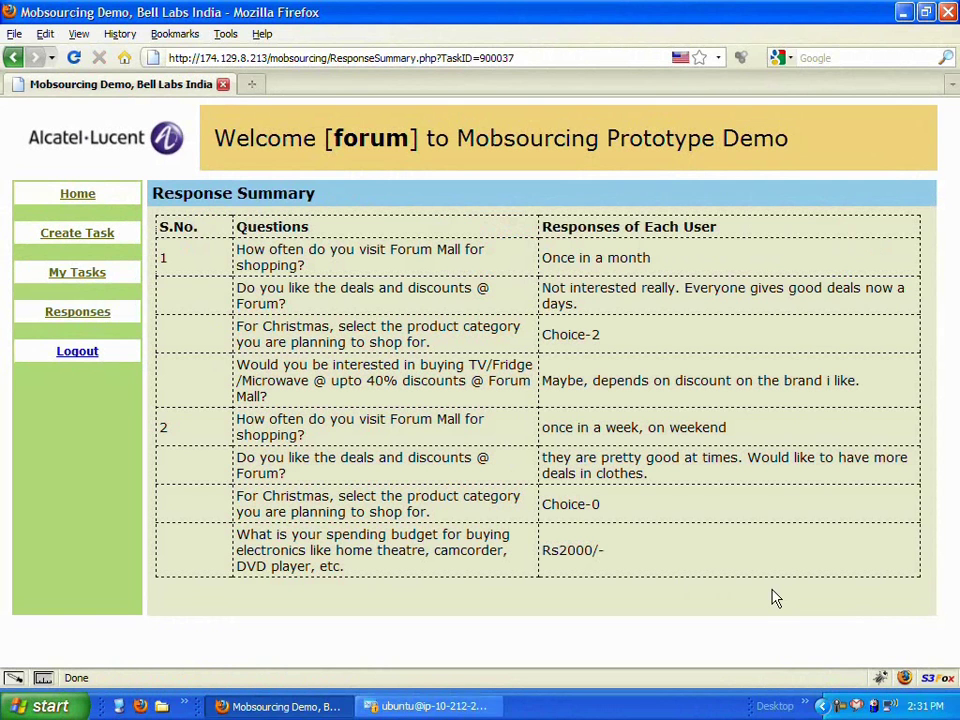
Return to the portal Home page and log out
left_click(77, 193)
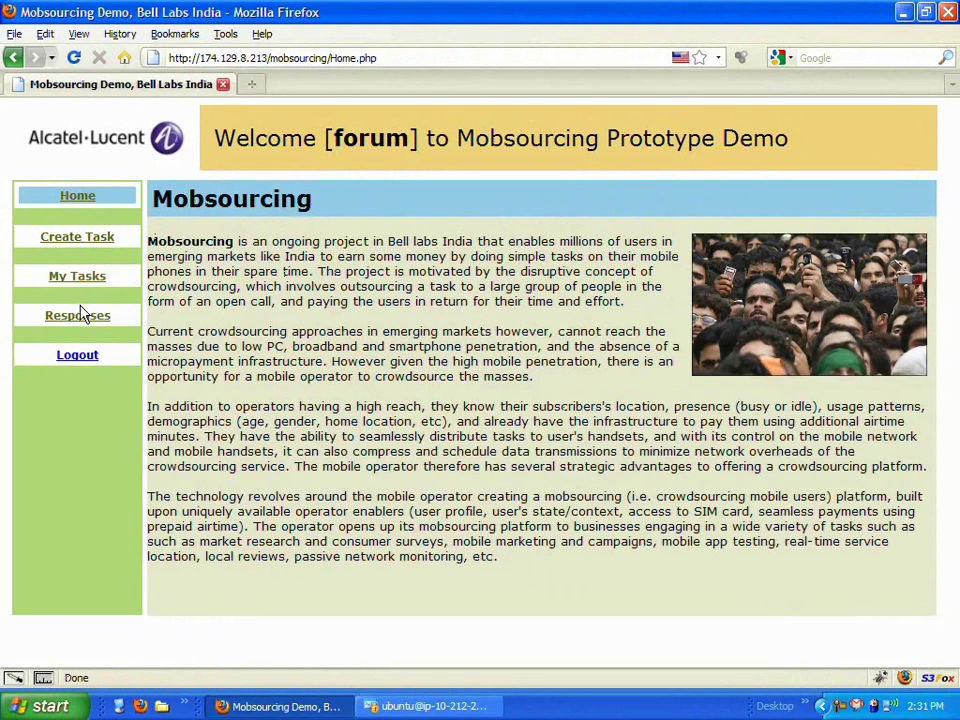
left_click(84, 360)
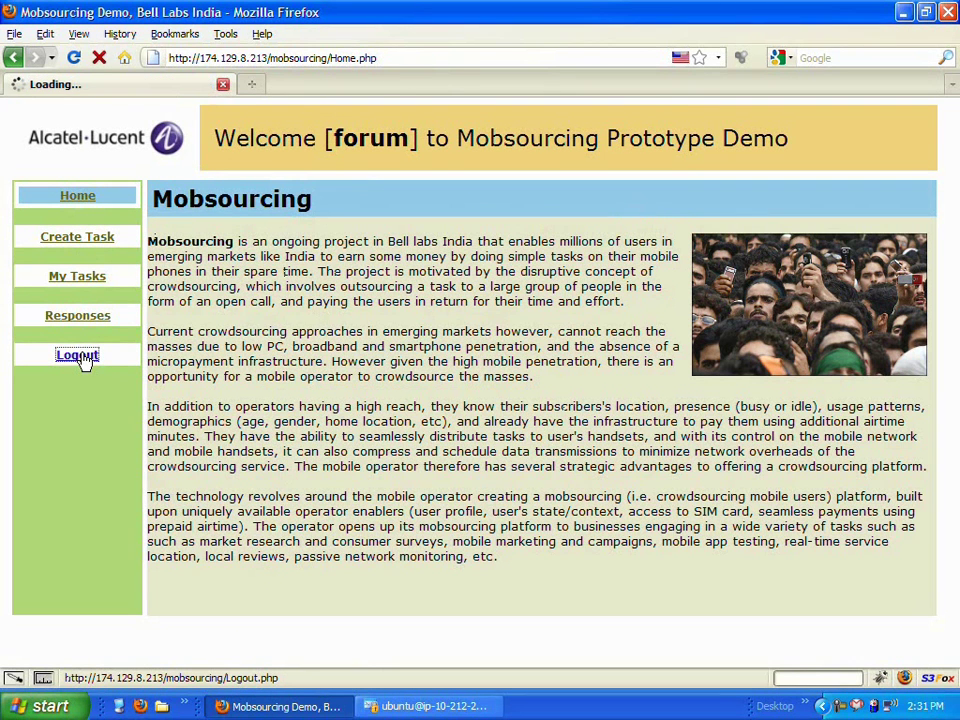